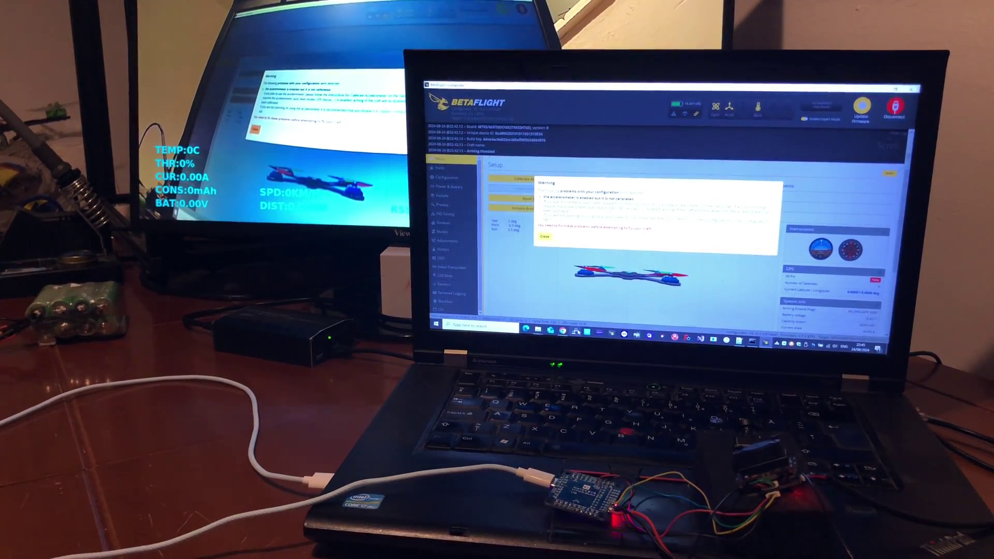
- Start the saved OpenIPC PuTTY session, log in as root, and maximize the terminal
right_click(576, 334)
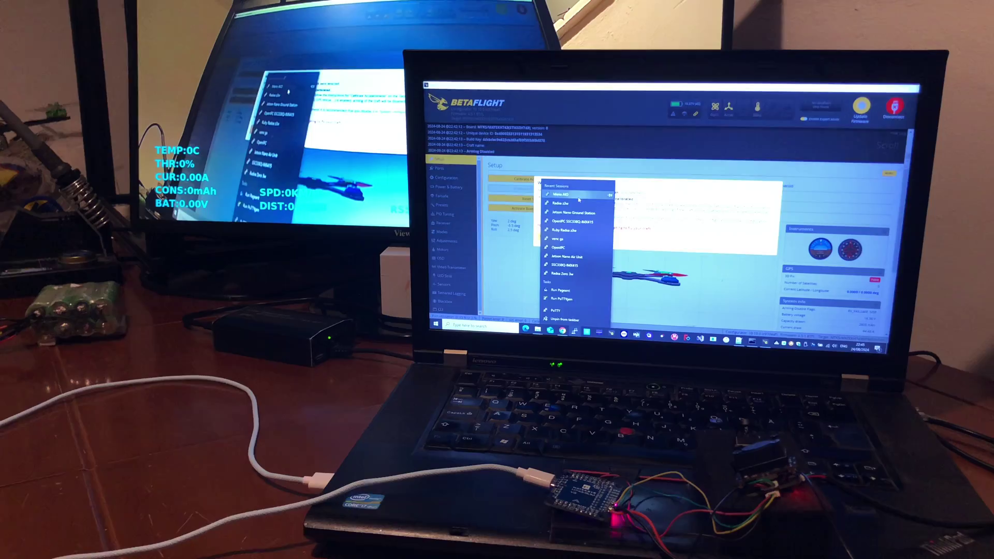
key(Escape)
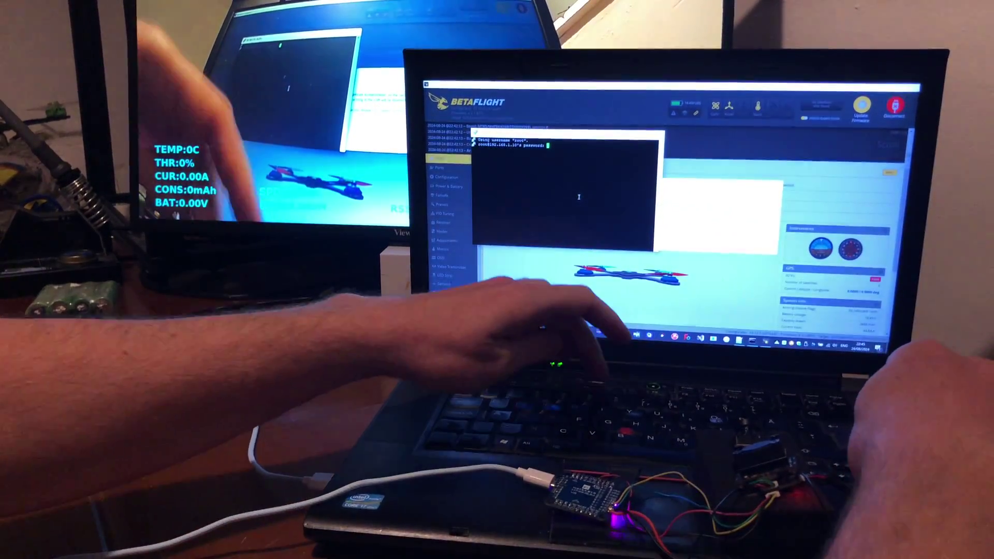
key(Return)
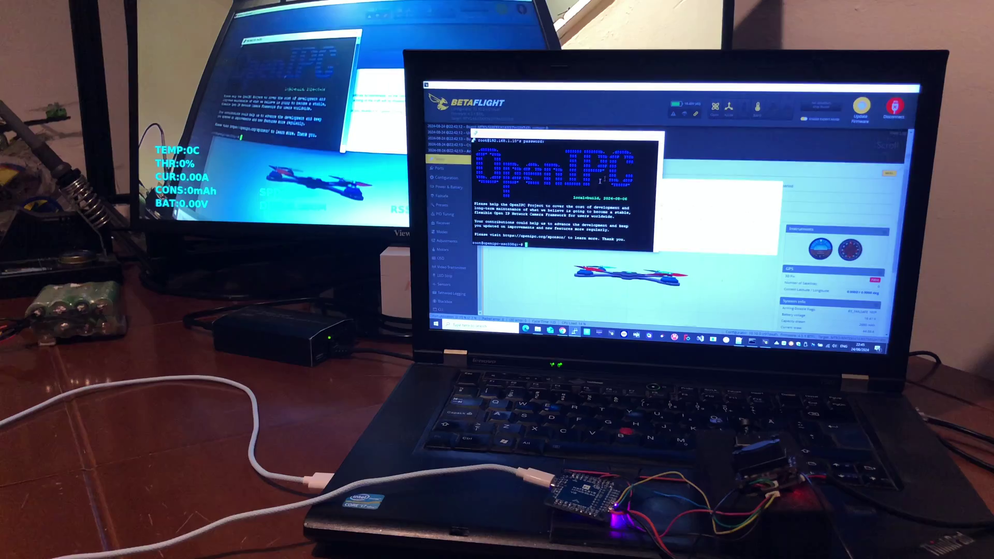
click(643, 140)
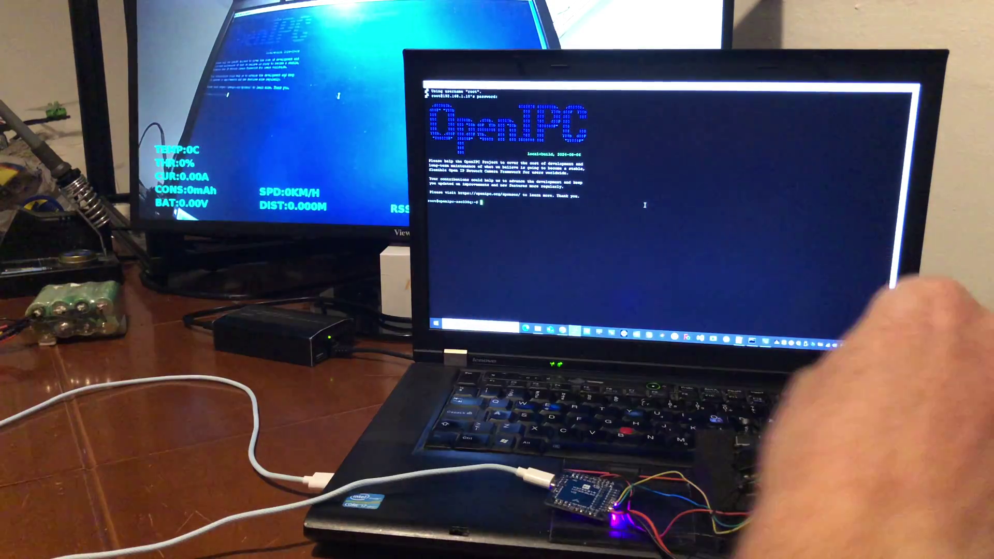
text(vi /usr/bin/telemetry)
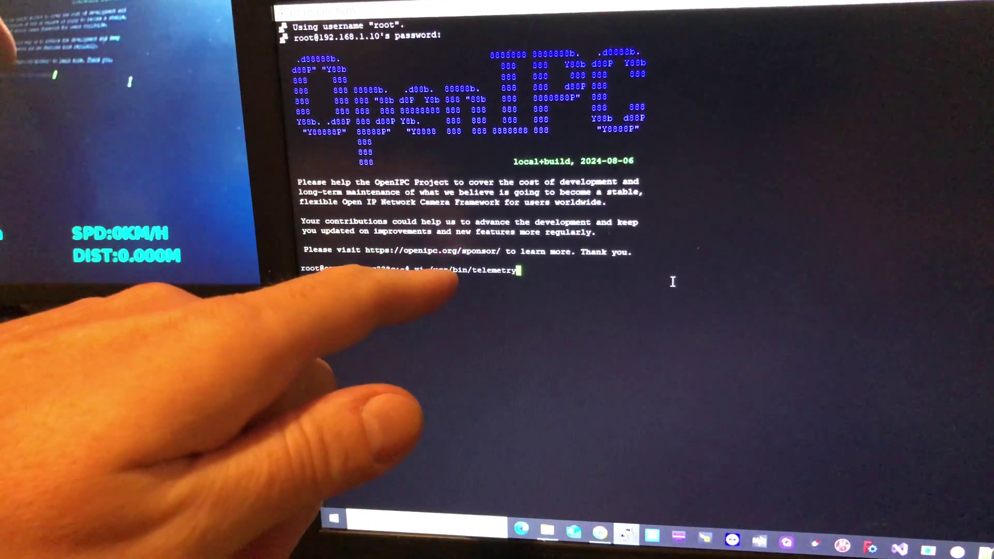
- Edit /usr/bin/telemetry in vi to start msposd, kill msposd instead of mavfwd, and save
key(Return)
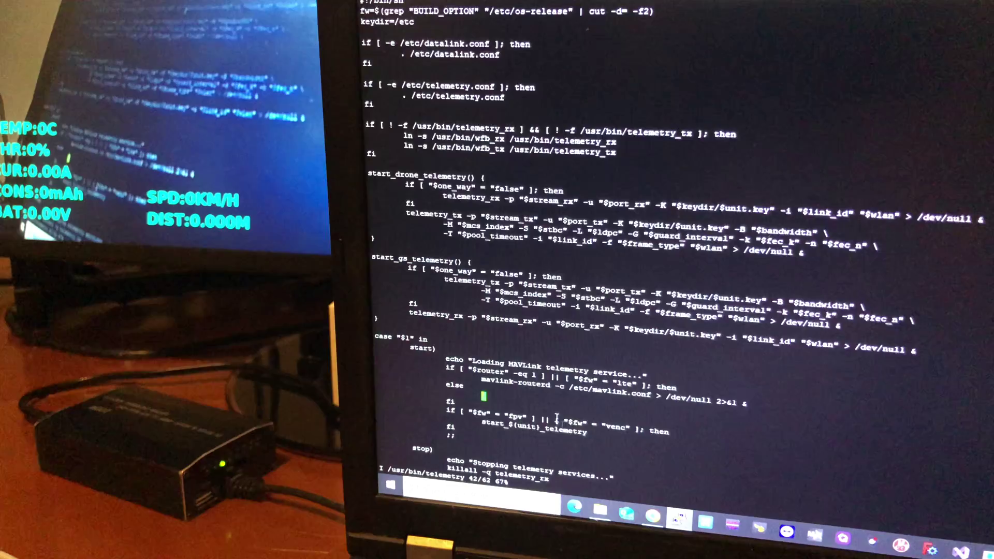
text(msposd --master "$serial" --baudrate "$baud" --channels "$channels" --out 127.0.0.1:$port_tx -osd -r)
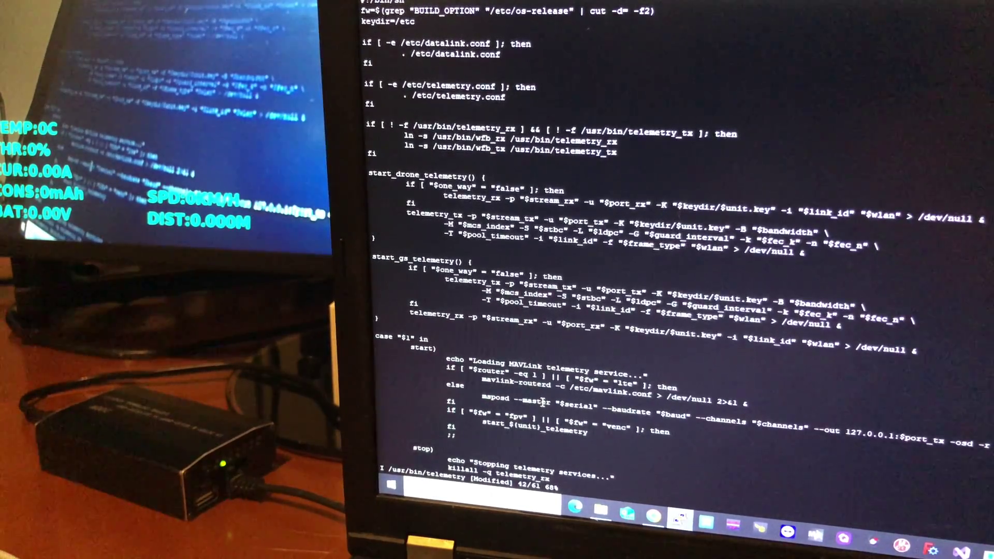
key(Down)
key(Down)
key(Down)
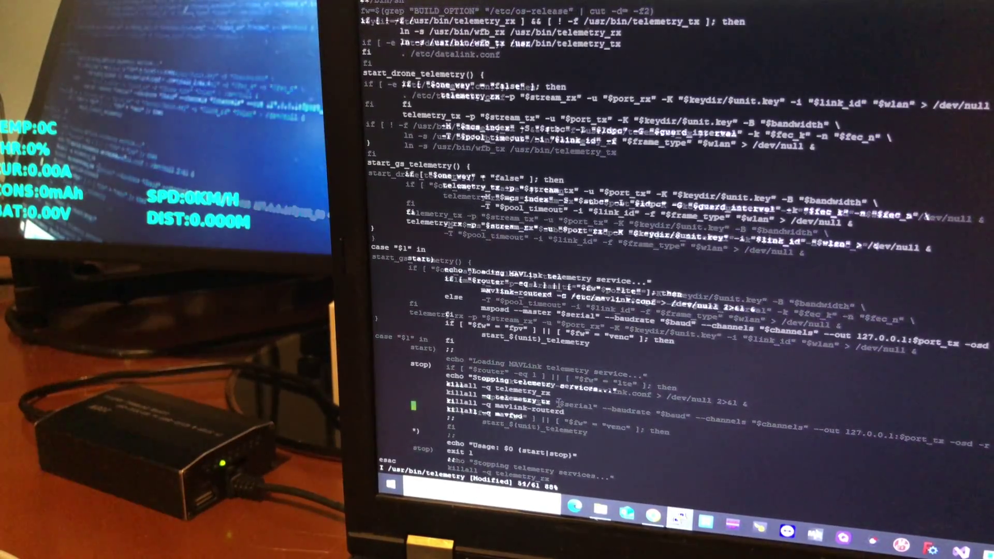
key(Down)
key(Down)
key(Down)
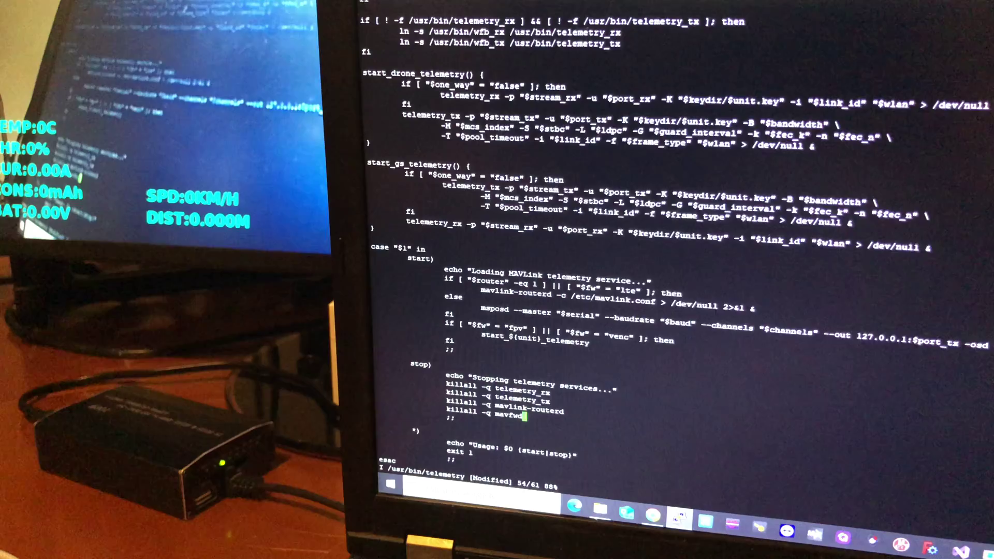
key(BackSpace)
key(BackSpace)
key(BackSpace)
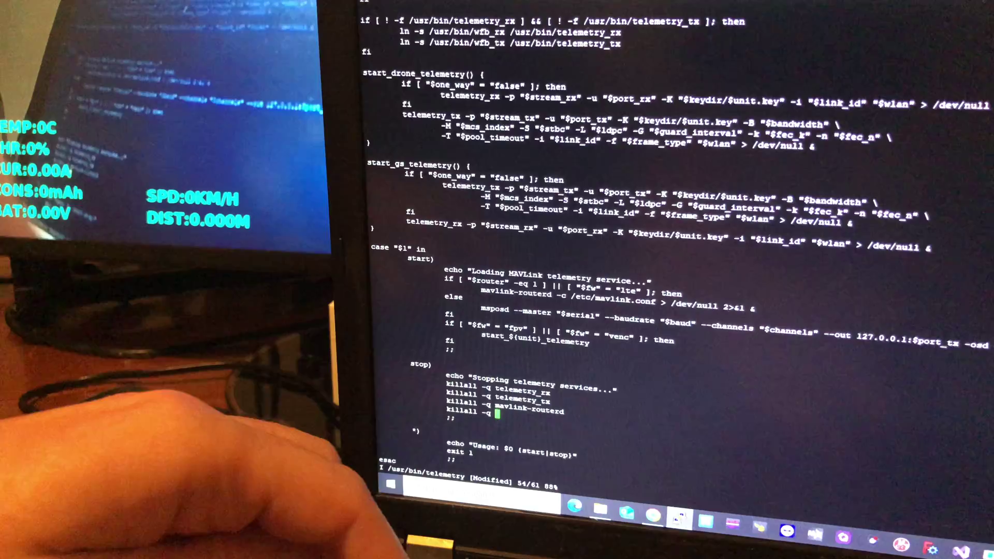
text(msp)
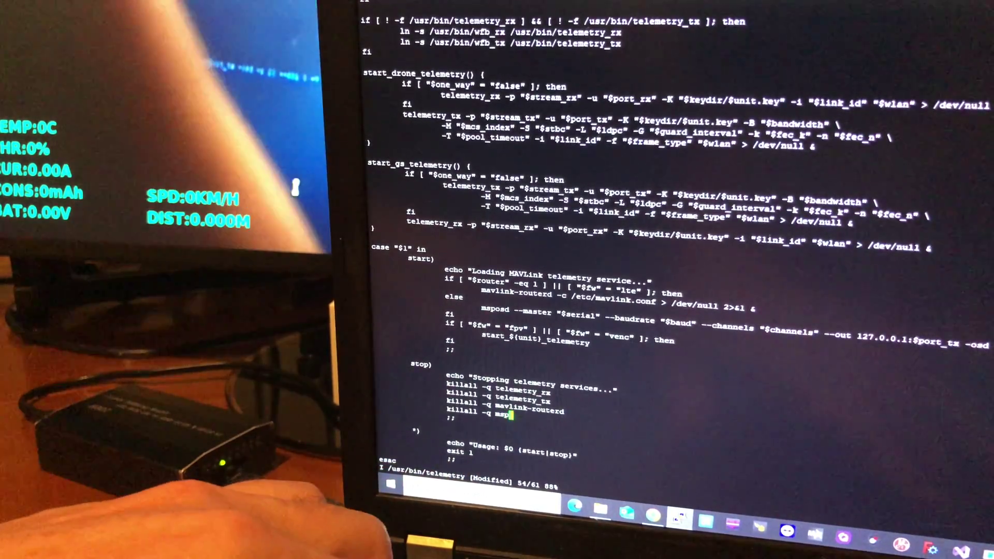
text(osd)
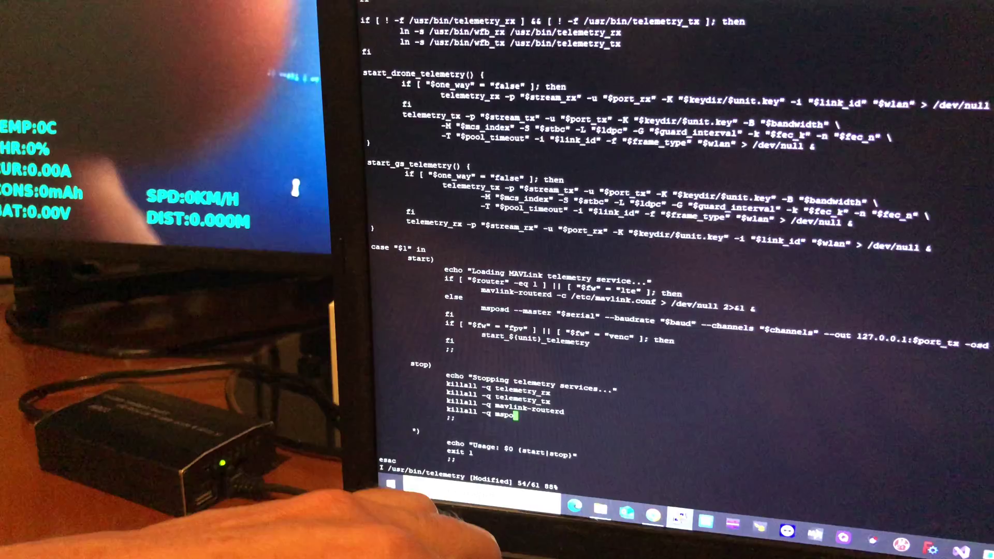
key(Escape)
text(:wq)
key(Return)
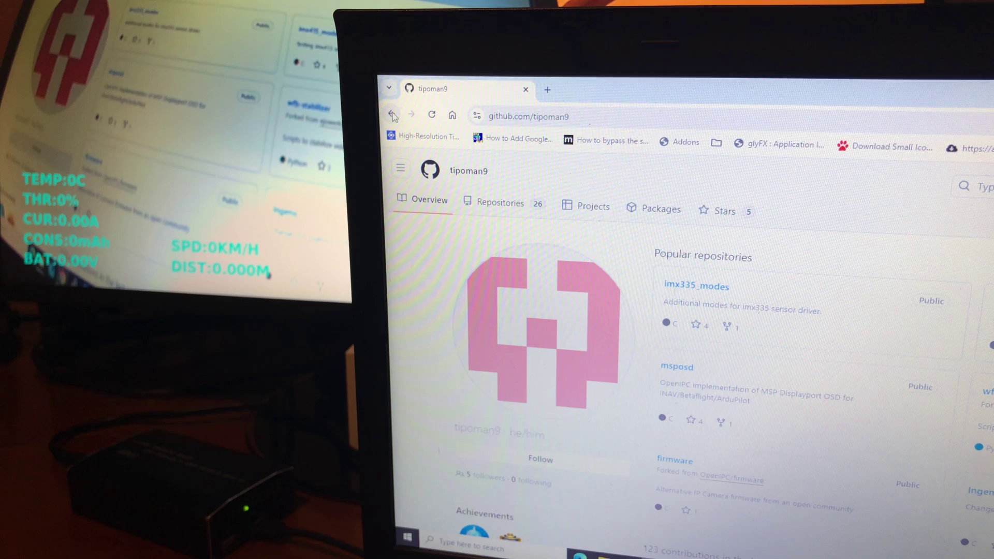
- Open the msposd repository, then its release folder and the star6e subfolder
click(676, 366)
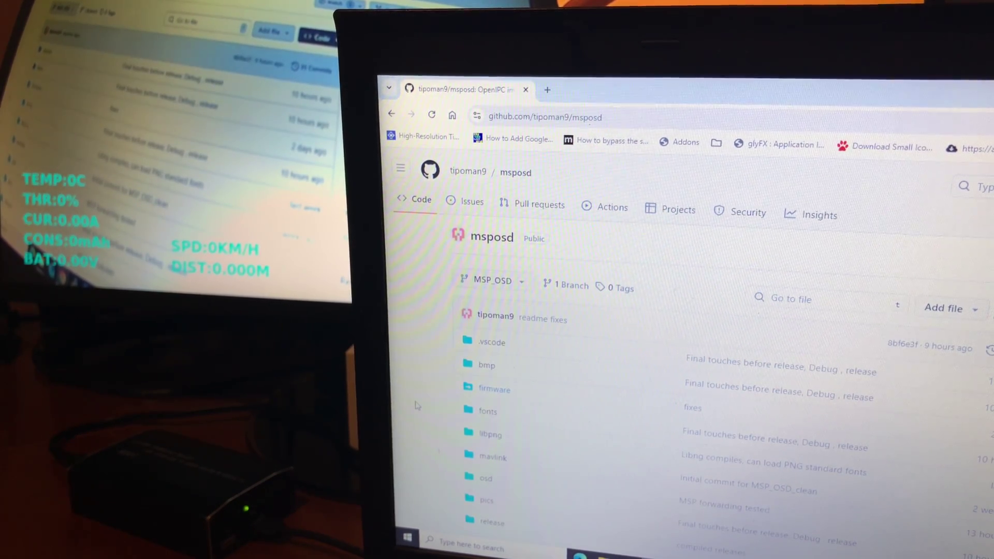
scroll(416, 405, down, 3)
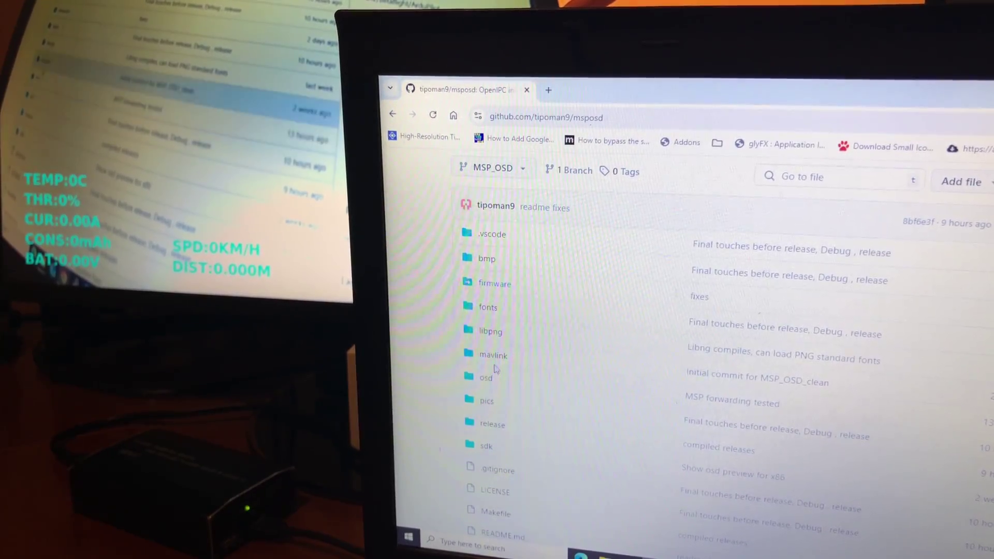
click(493, 424)
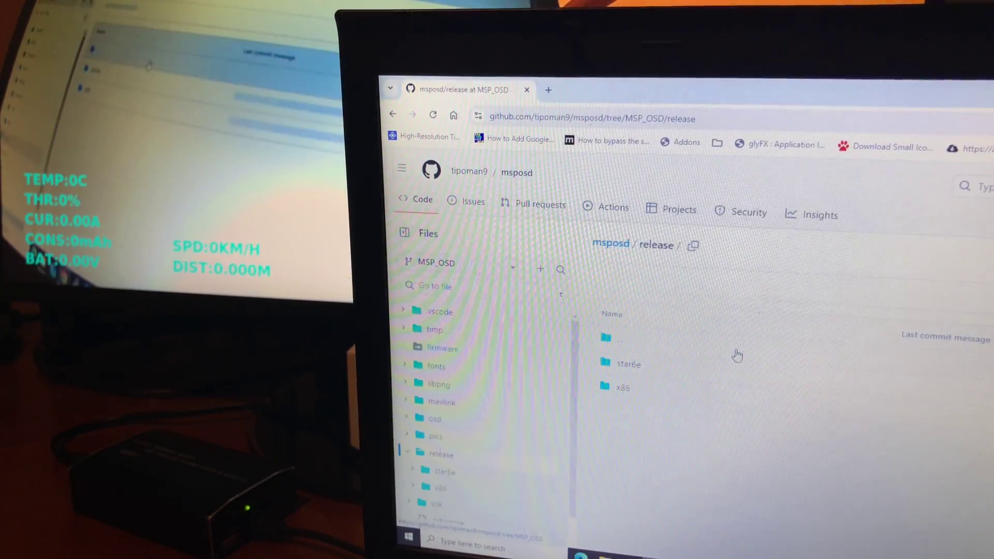
click(629, 365)
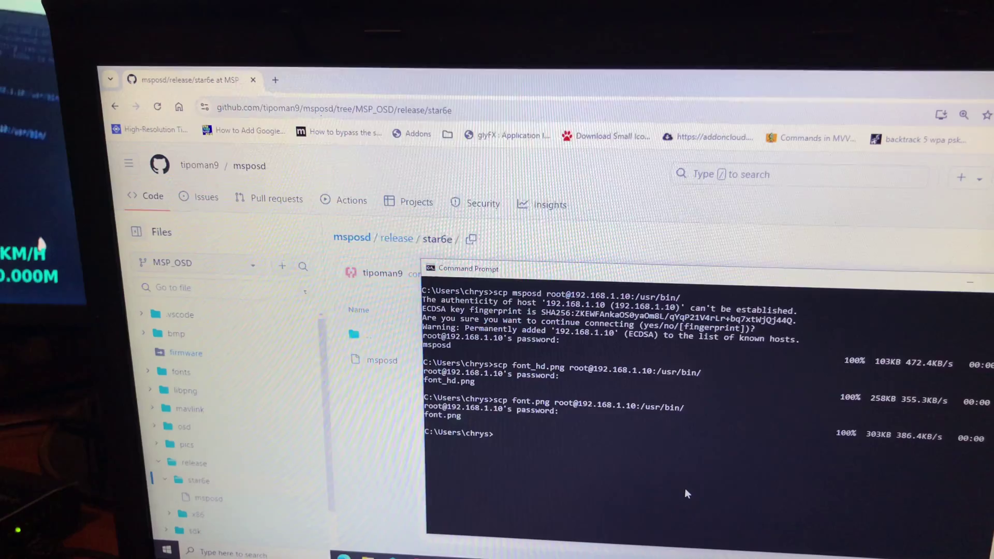
- Copy msposd to the camera with scp, accepting the host key and entering the password
key(Up)
key(Up)
key(Up)
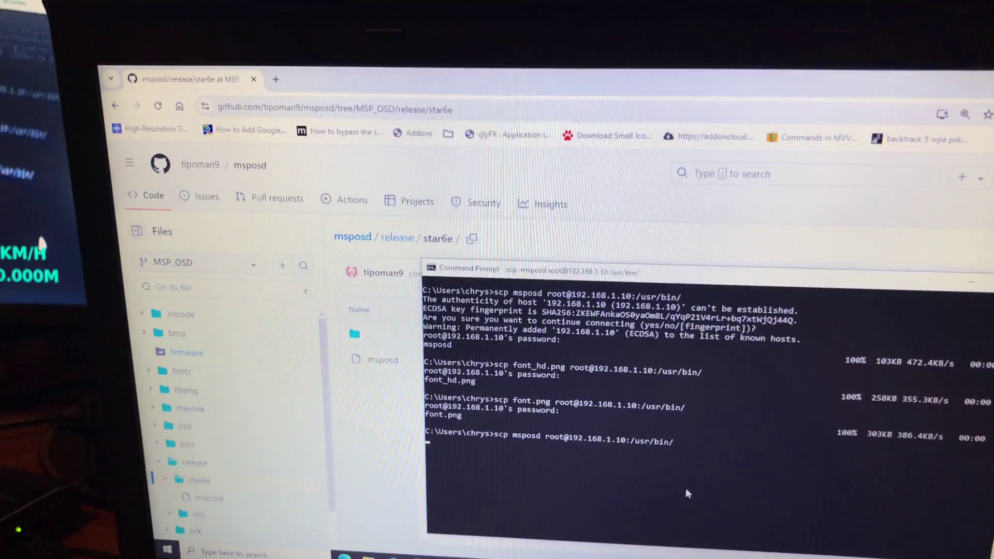
key(Return)
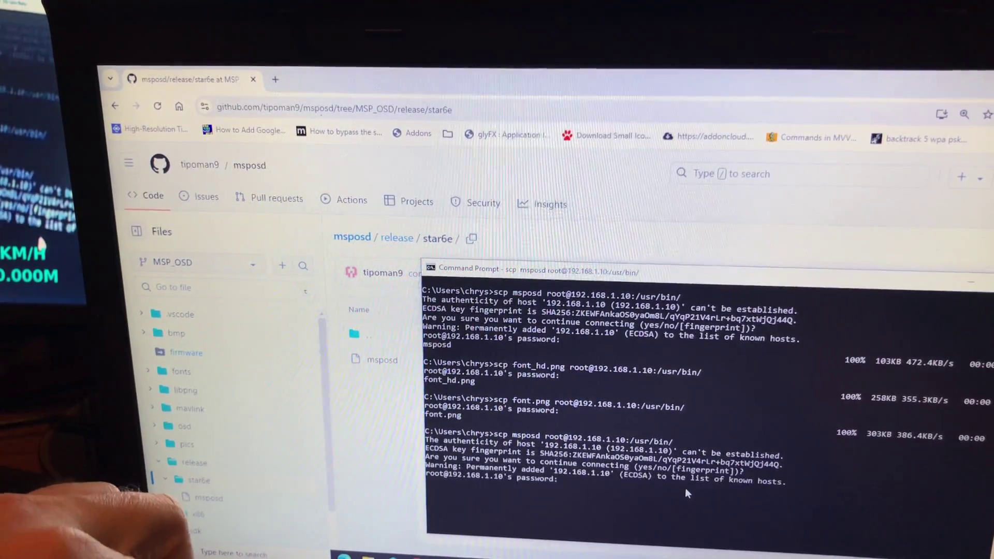
text(yes)
key(Return)
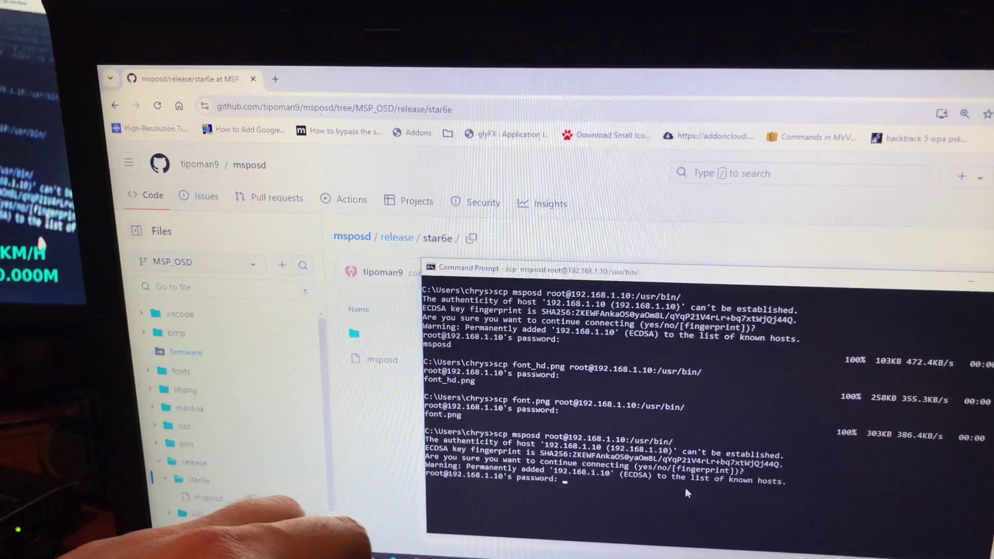
key(Return)
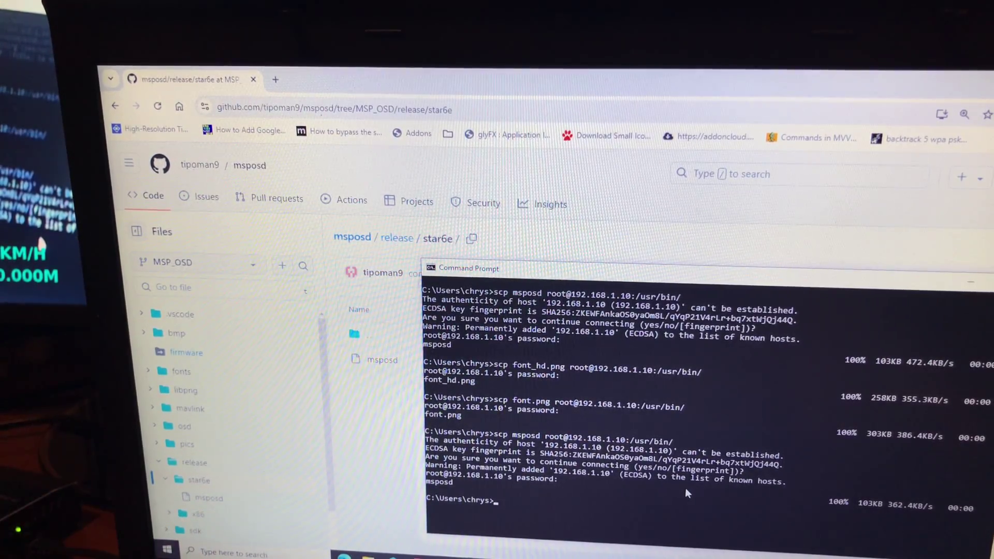
text(cls)
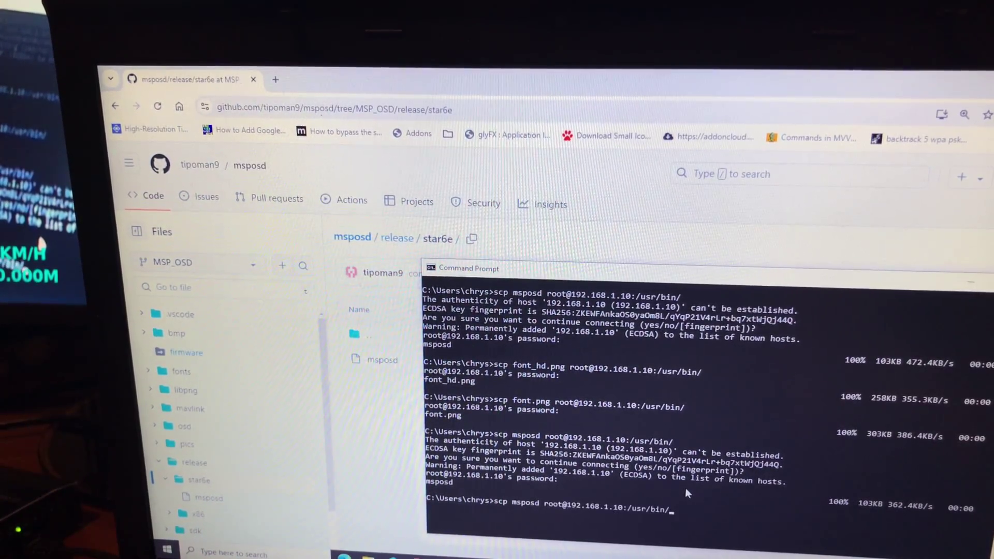
key(BackSpace)
key(BackSpace)
key(BackSpace)
key(Up)
key(Up)
key(Up)
key(Down)
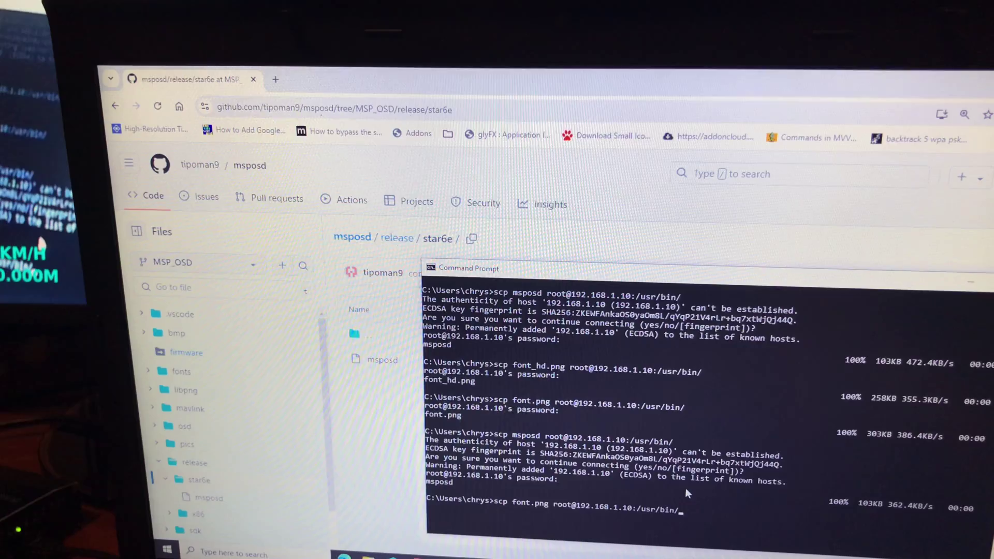
key(Return)
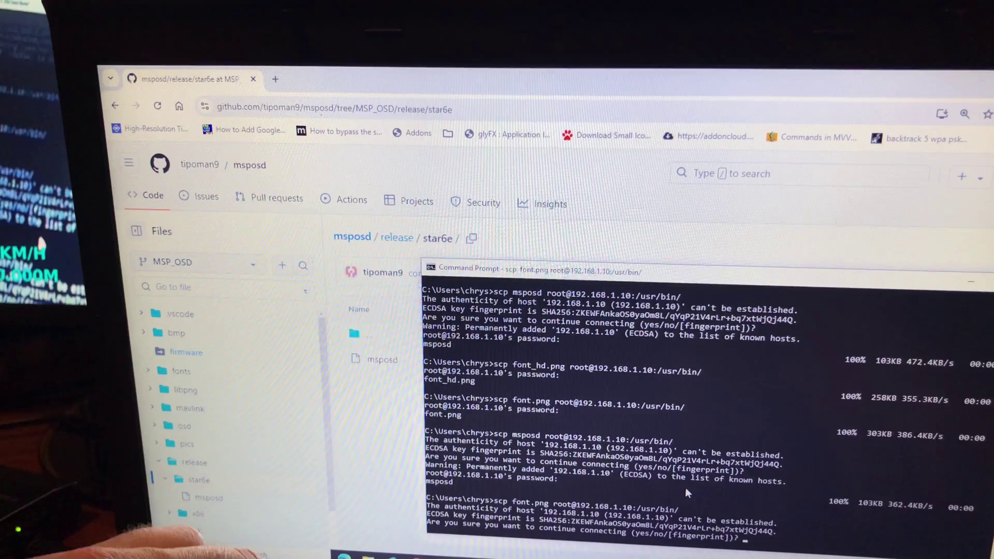
text(yes)
key(Return)
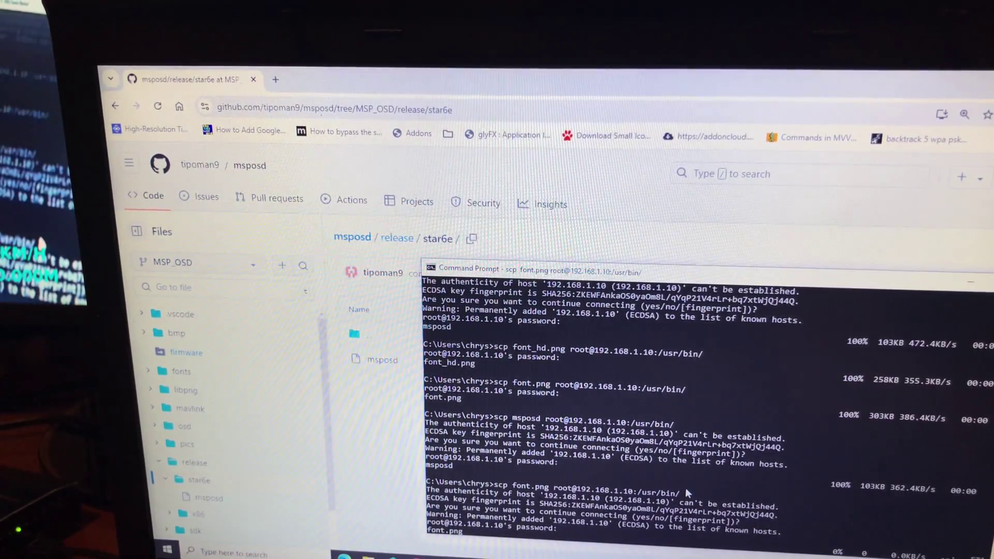
key(Return)
key(Up)
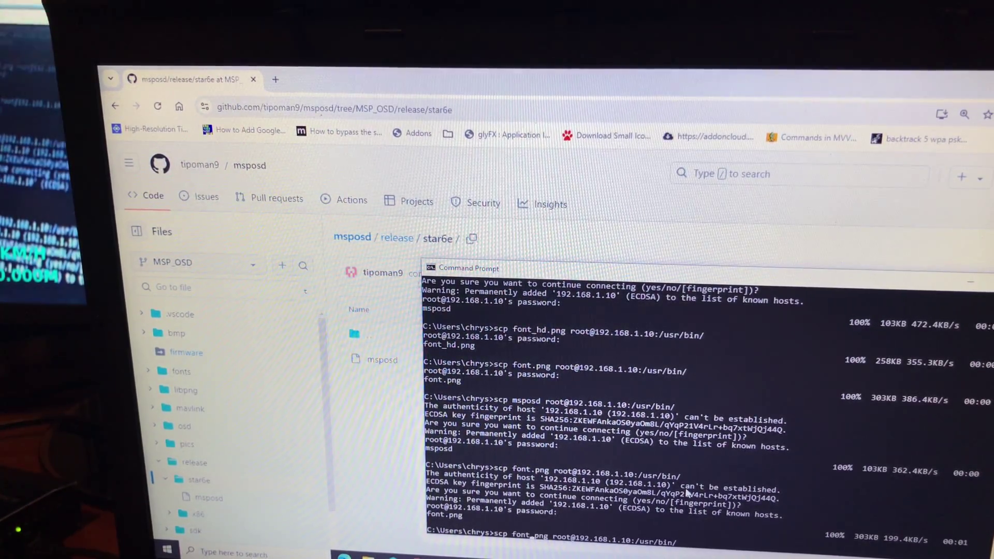
text(_)
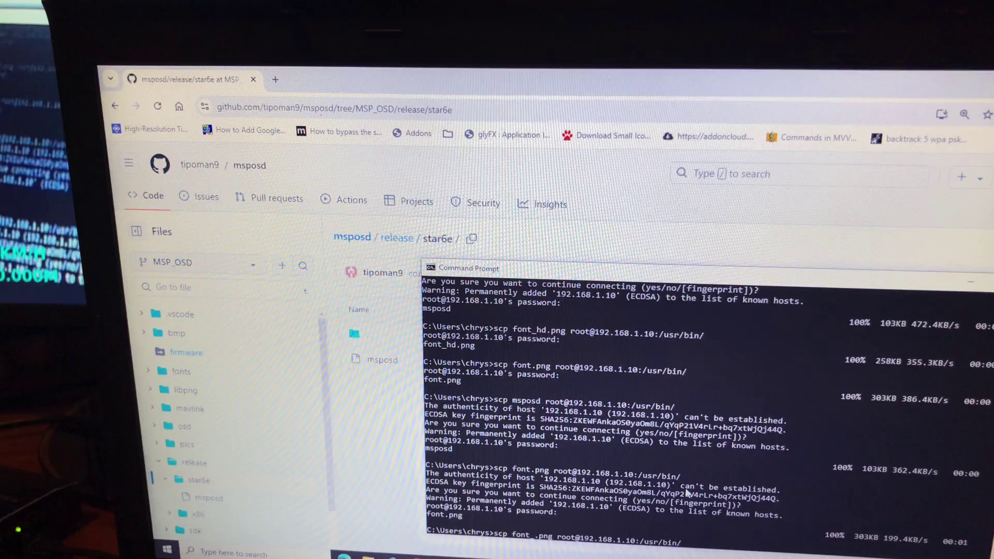
text(hd)
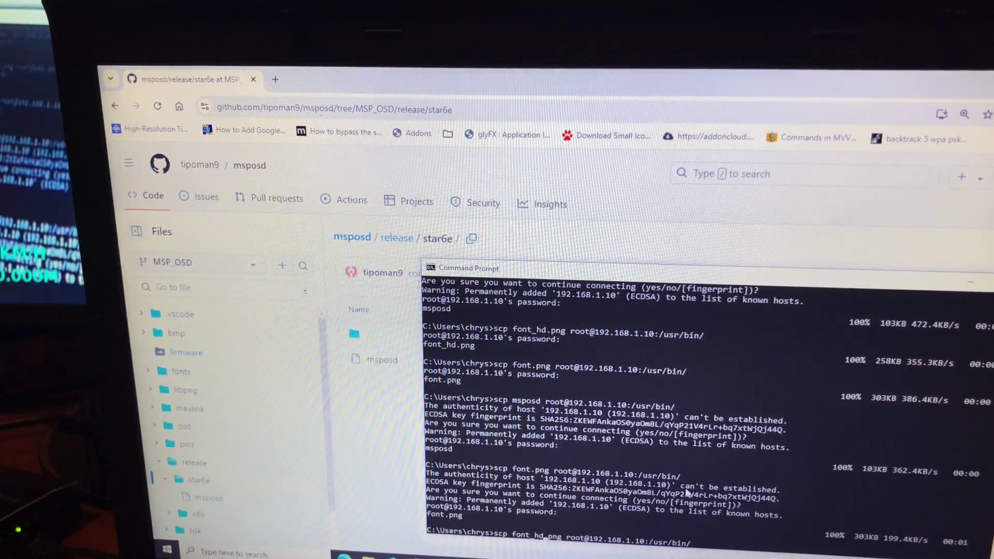
key(Return)
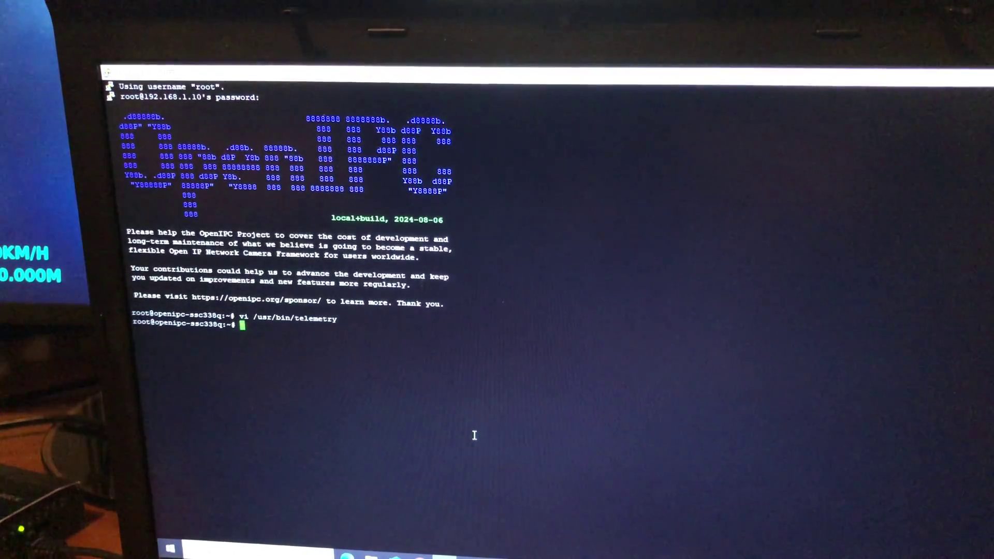
text(cd /)
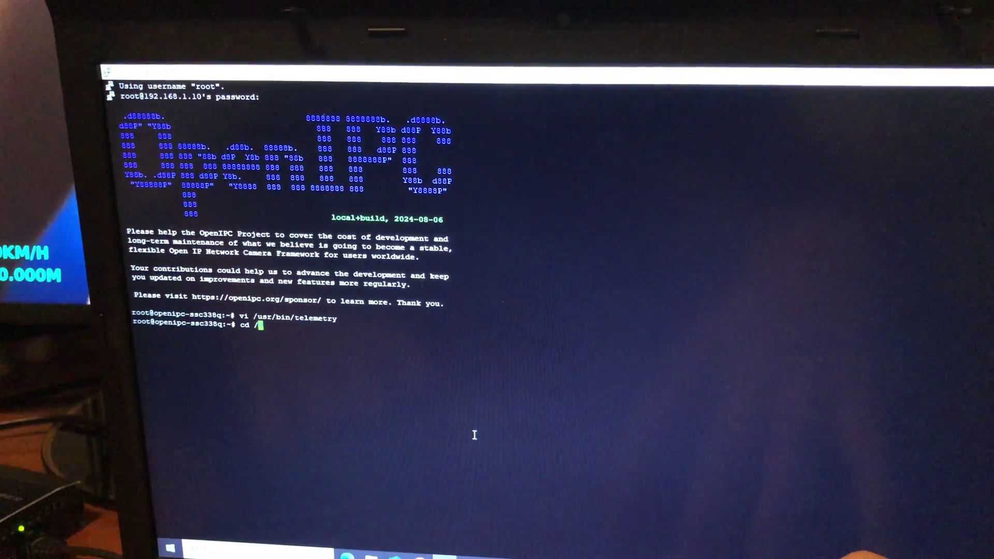
text(usr/)
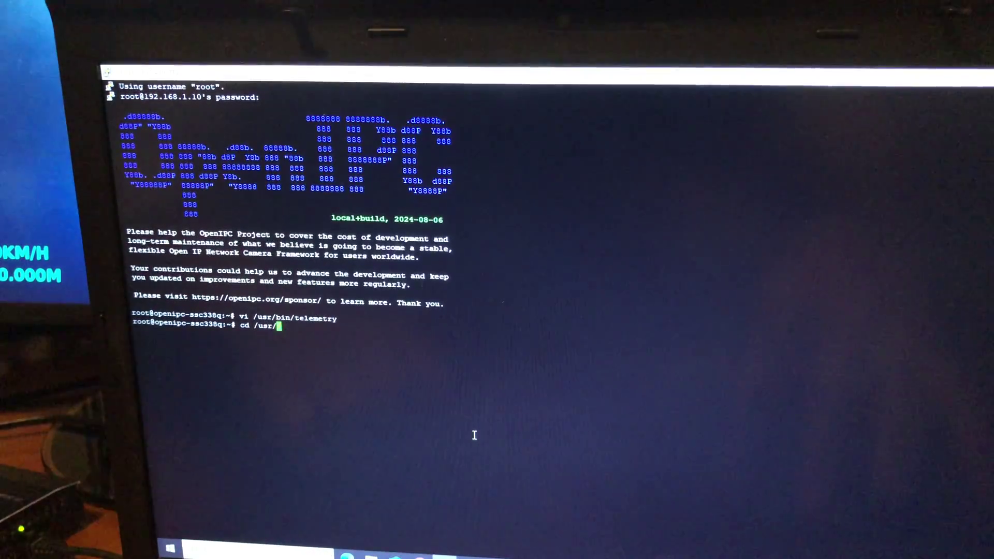
text(bi)
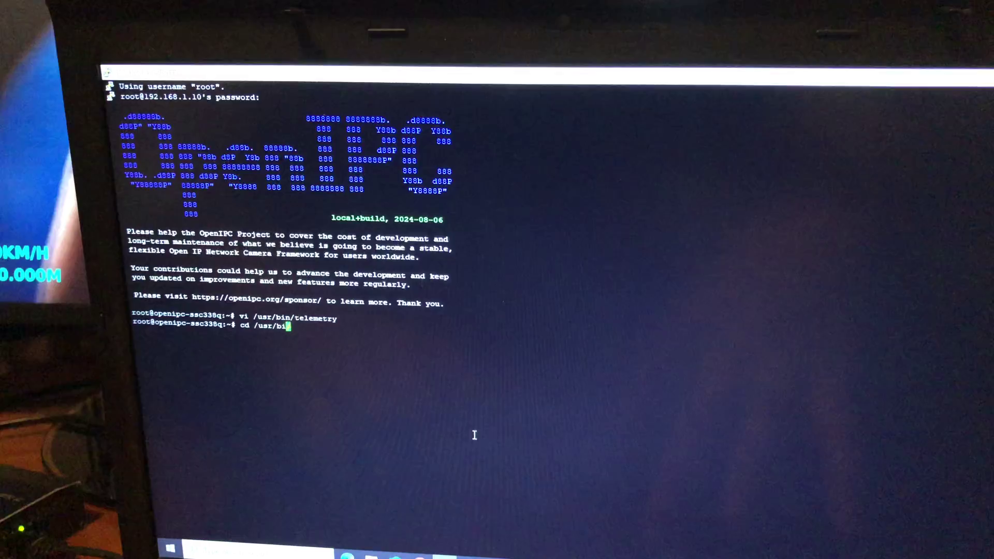
text(n)
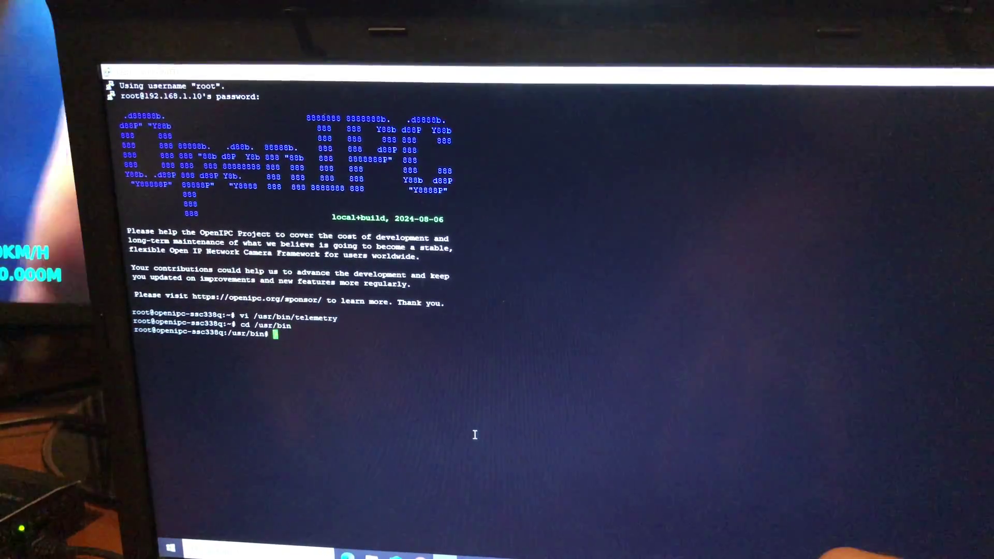
text(chmod +x)
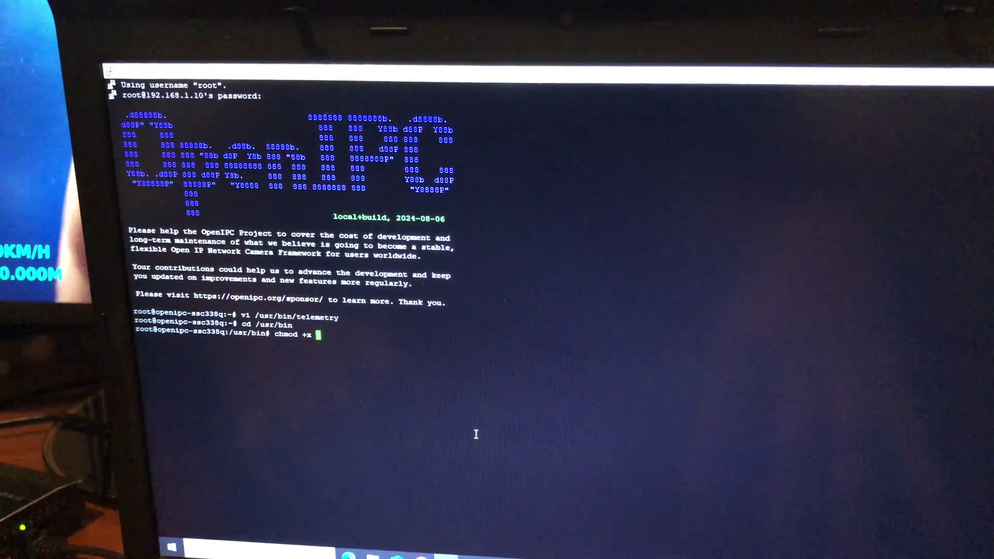
text( ms)
- Run chmod +x msposd in /usr/bin, then reboot the camera
key(Tab)
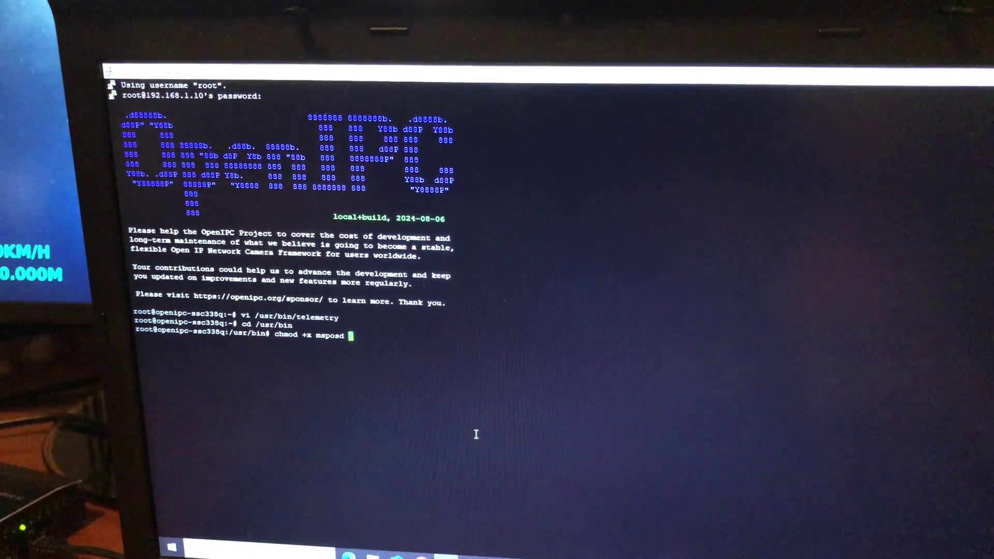
key(Return)
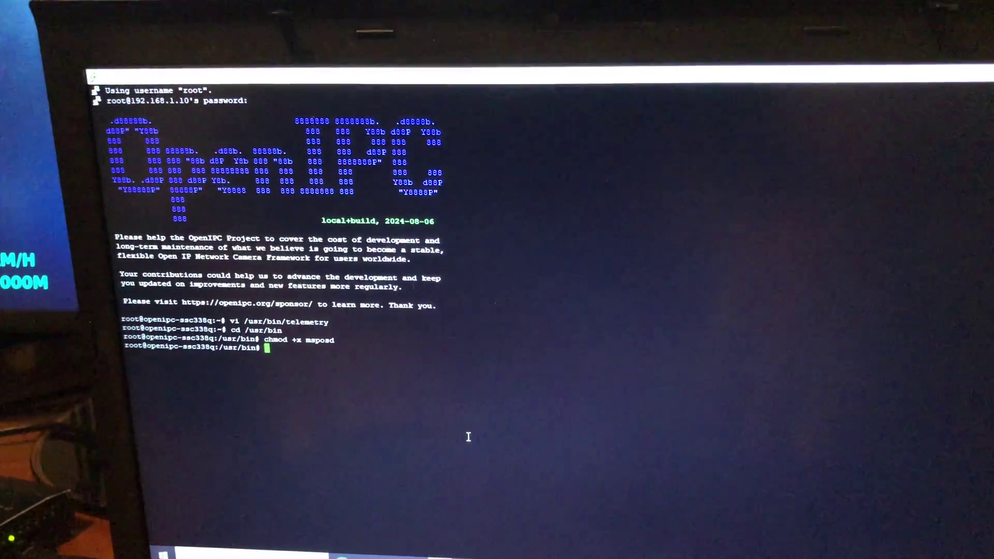
text(rebmspost)
key(Return)
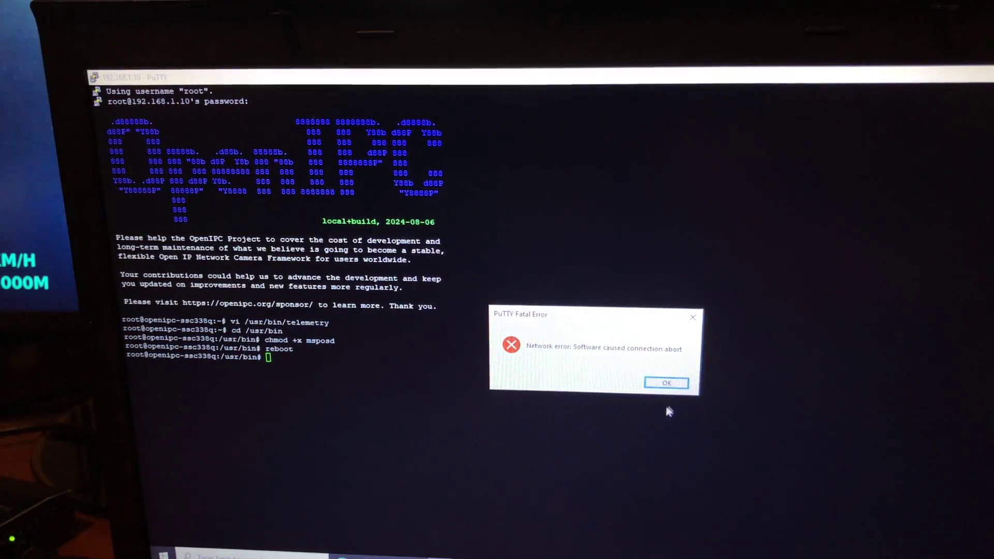
- Close the PuTTY Fatal Error dialog with OK
click(678, 383)
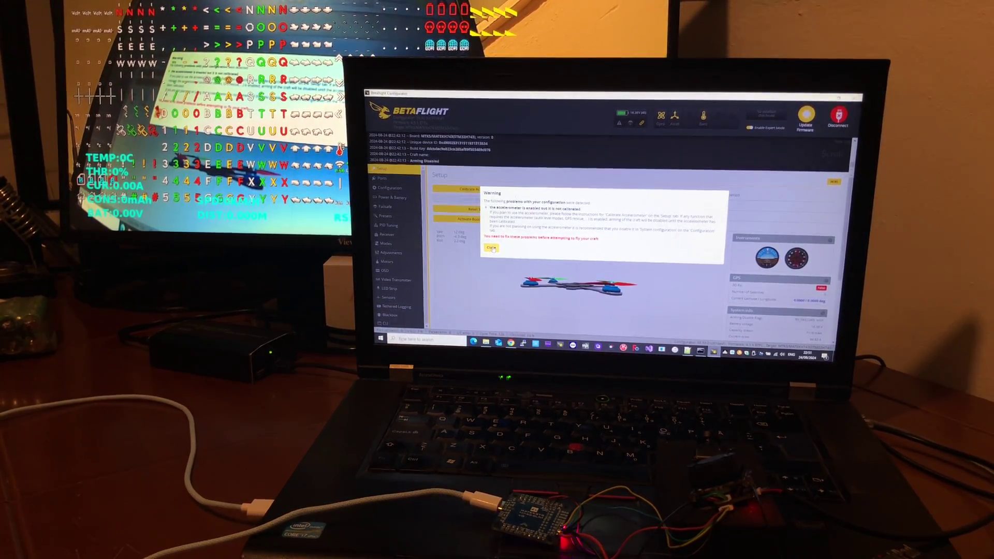
- Dismiss the warning and set the last UART's Ports peripheral to VTX (MSP + DisplayPort)
click(493, 249)
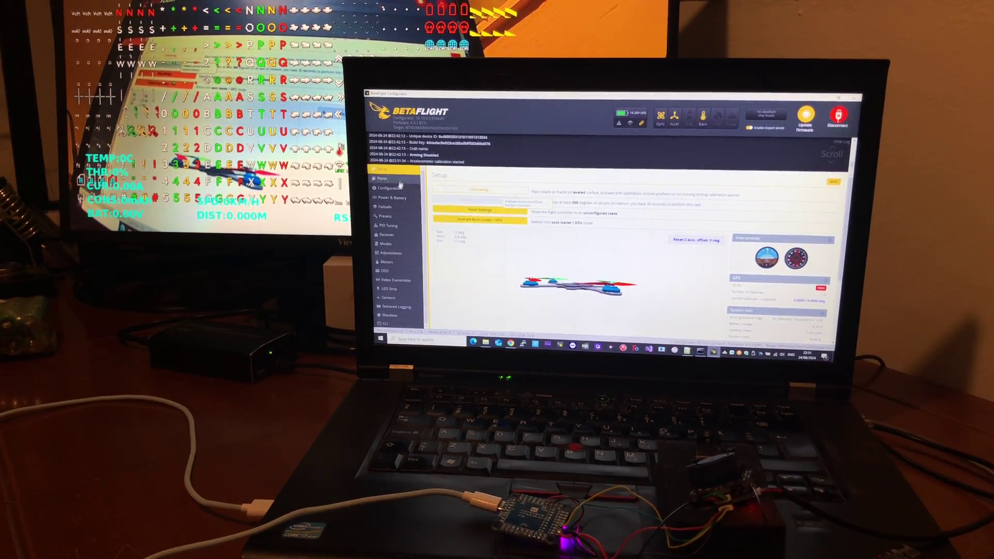
click(382, 178)
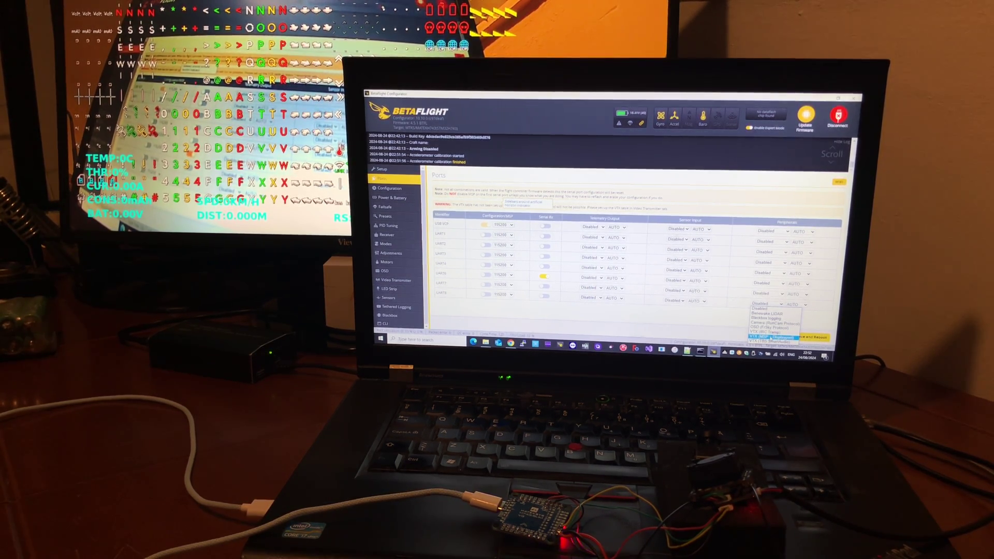
click(768, 338)
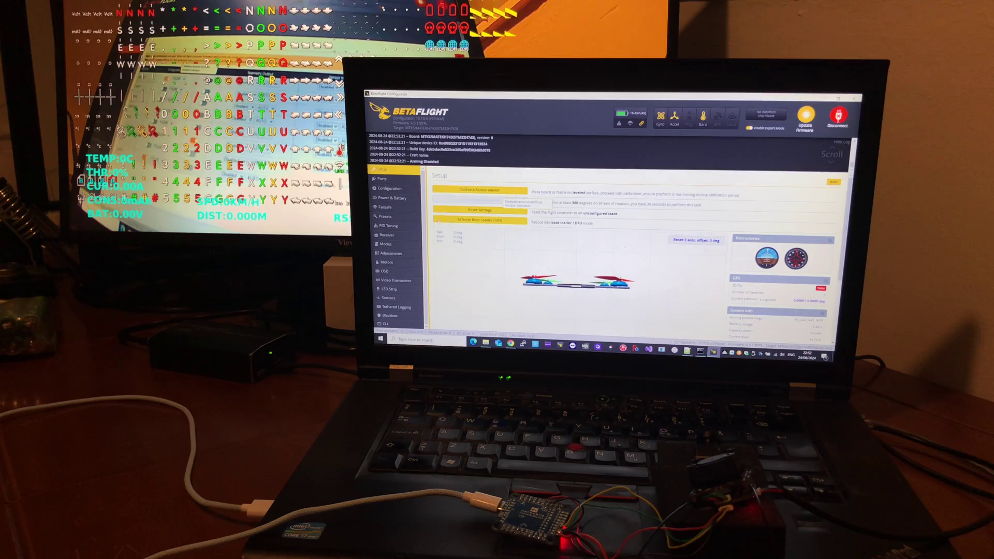
- Look through the Configuration tab, then switch to the OSD tab
click(406, 191)
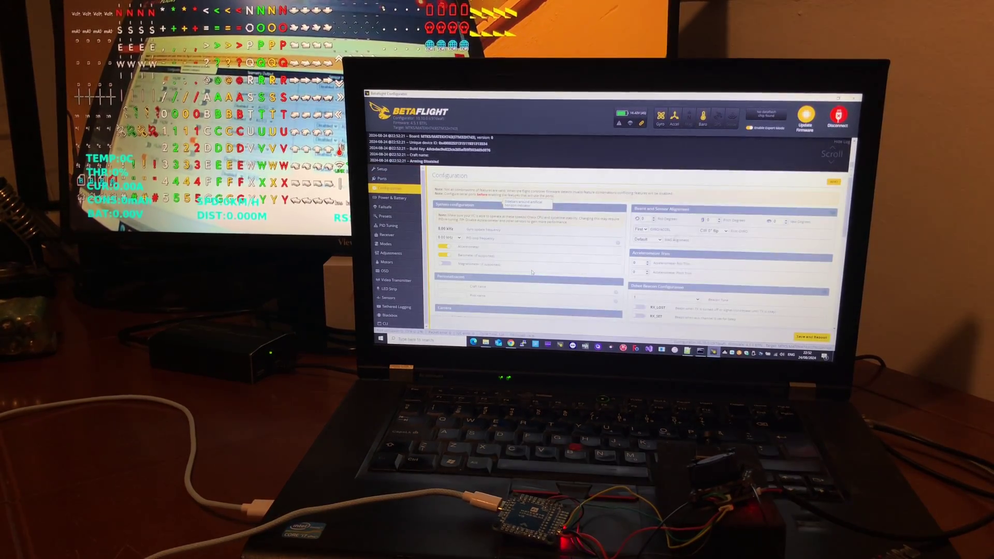
scroll(533, 272, down, 3)
scroll(532, 271, down, 3)
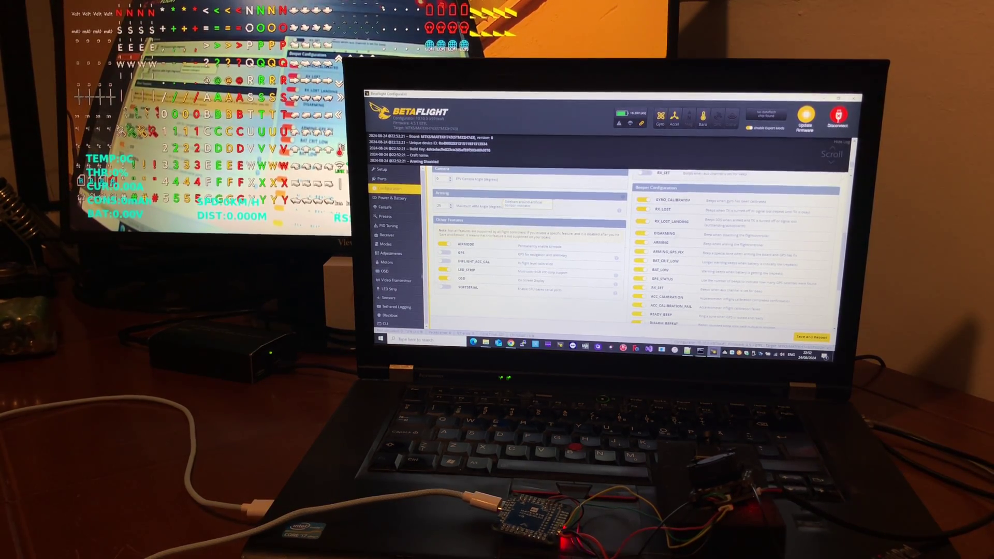
click(390, 271)
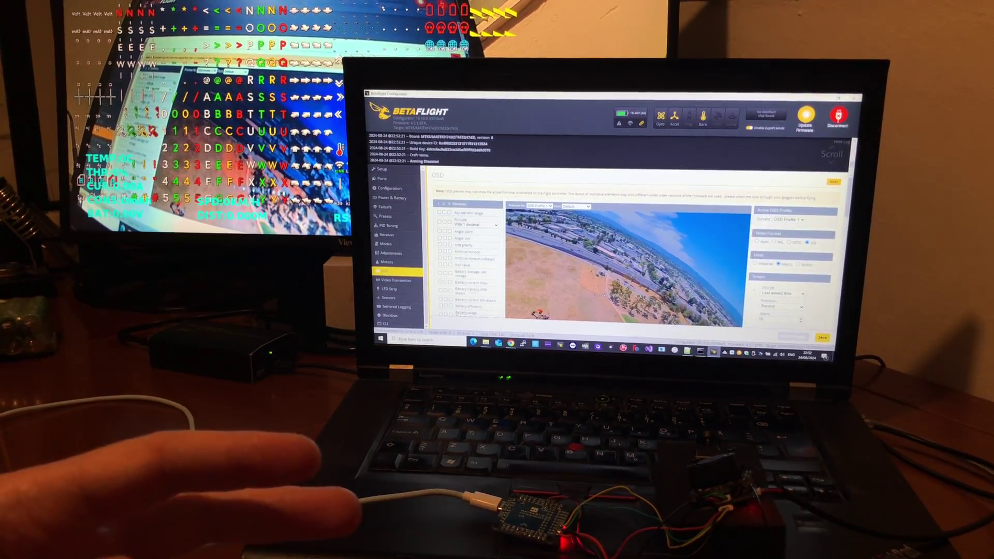
scroll(576, 267, down, 3)
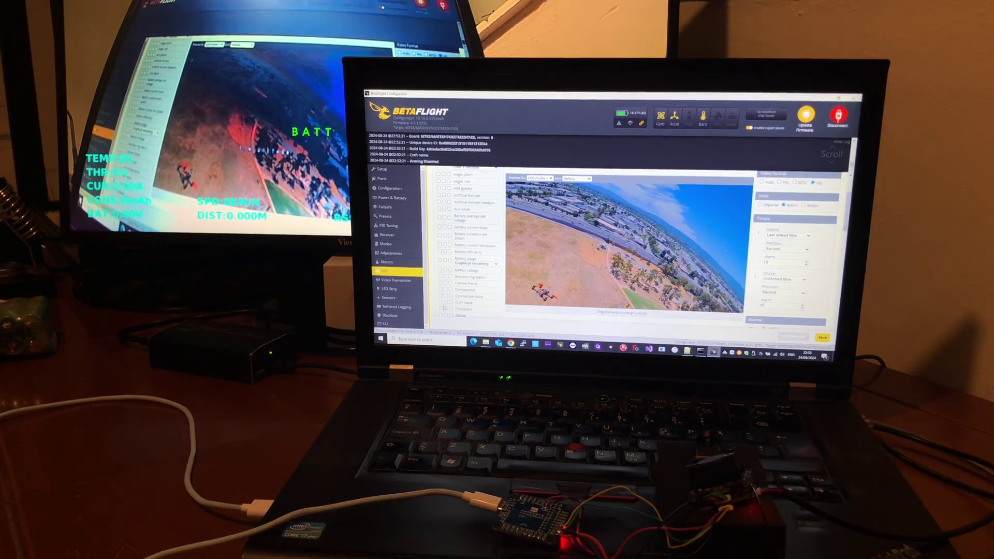
- Drag the battery voltage widget lower on the HD OSD preview
drag(528, 247, 528, 277)
drag(533, 270, 533, 268)
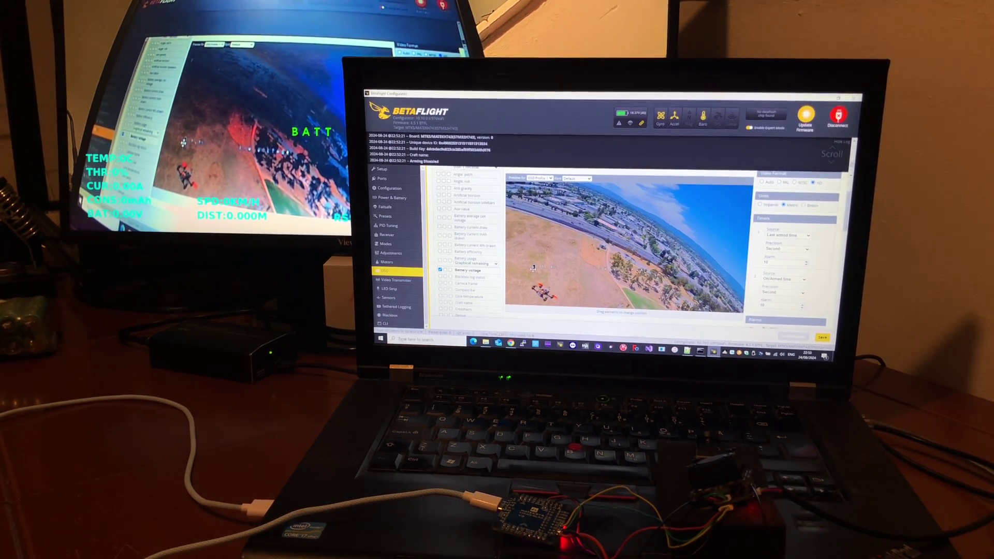